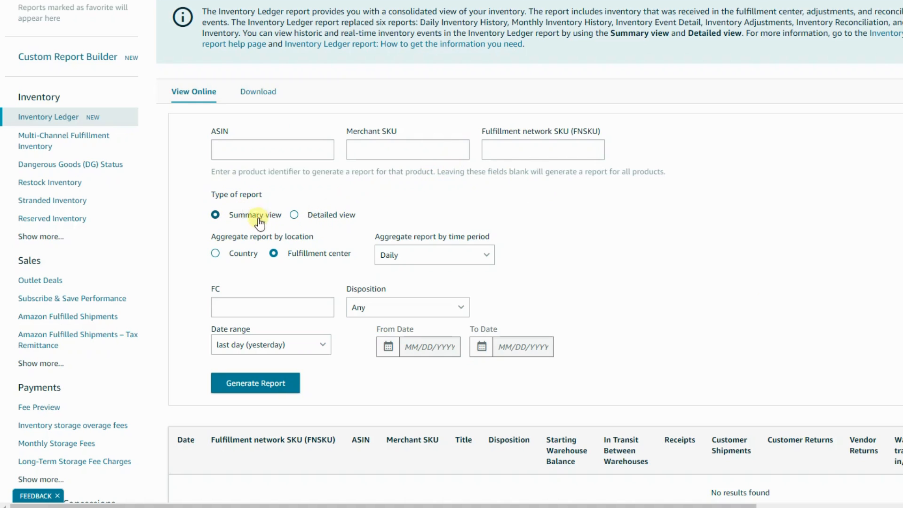
Set the online Inventory Ledger report to Detailed view with the event type Adjustments
left_click(294, 215)
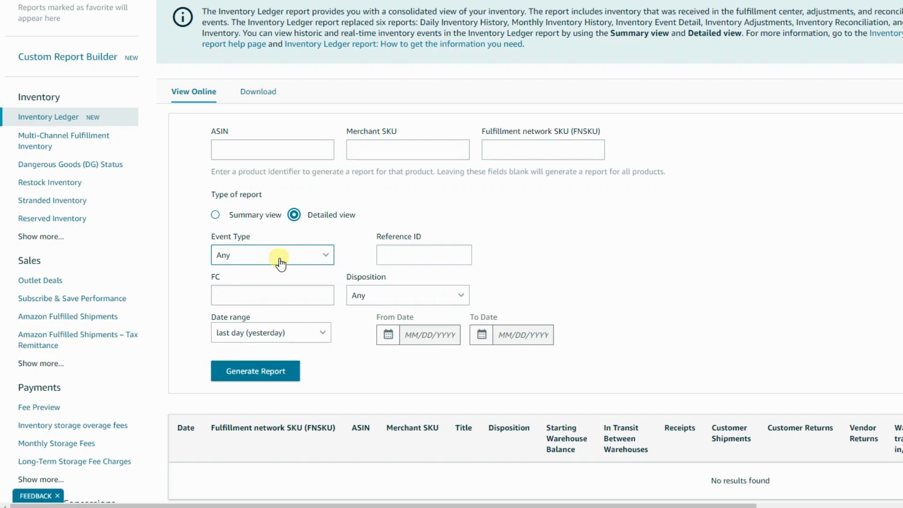
left_click(323, 256)
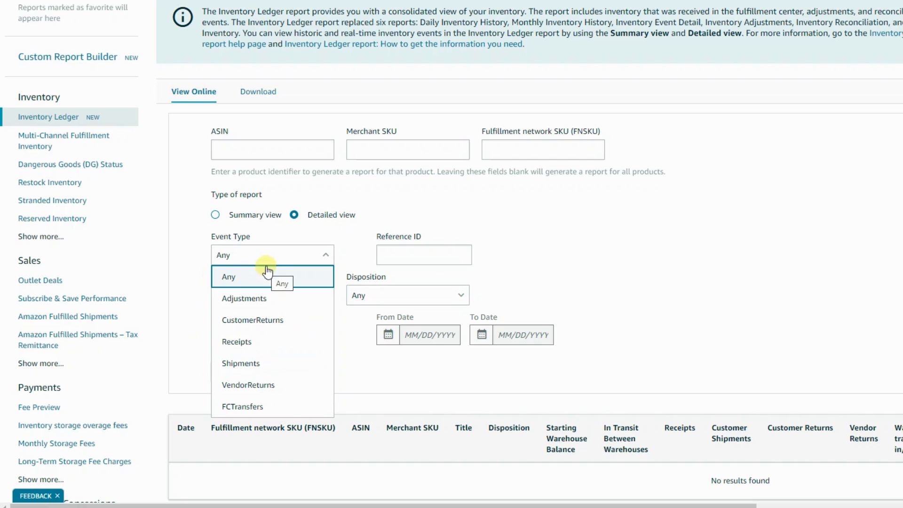
left_click(299, 306)
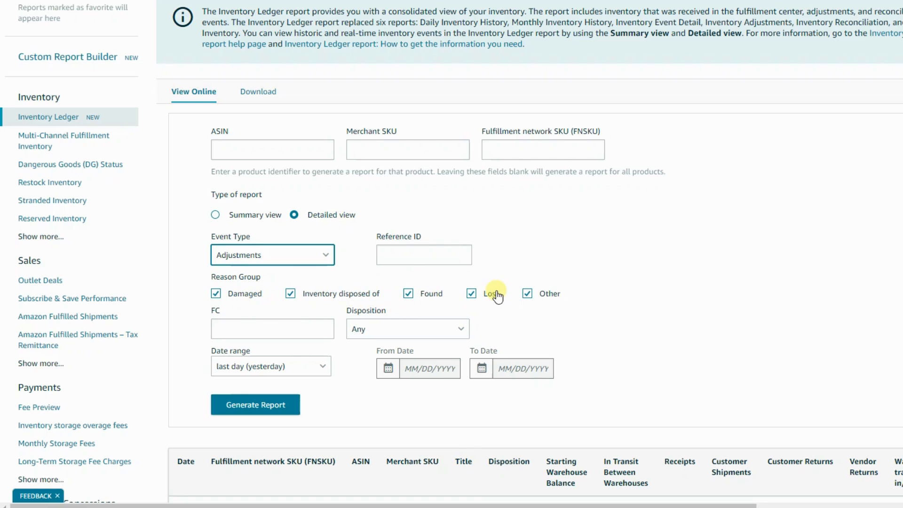
Exclude the Damaged, Inventory disposed of, Found and Other reason groups, leaving only Lost selected
left_click(217, 295)
left_click(292, 295)
left_click(529, 295)
left_click(409, 295)
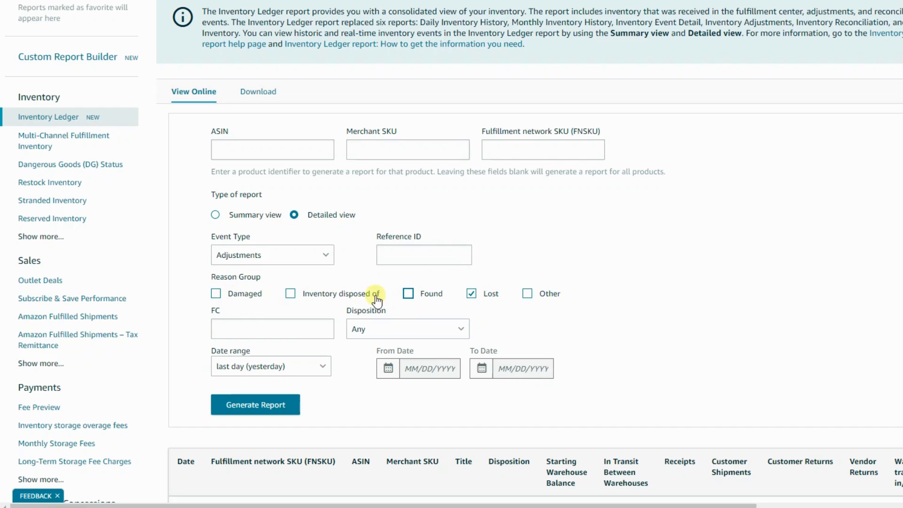
Include the Damaged, Inventory disposed of, Found and Other reason groups again
left_click(217, 294)
left_click(291, 295)
left_click(408, 294)
left_click(526, 294)
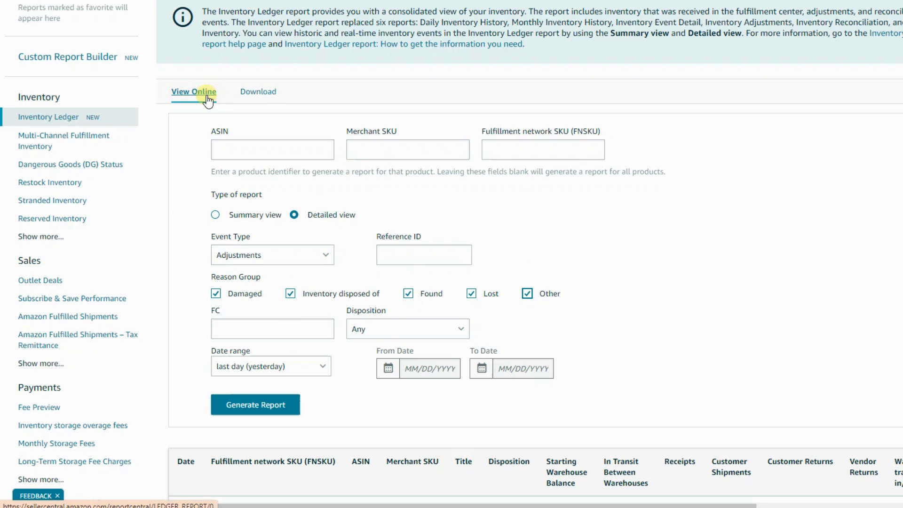
Switch to the downloadable ledger report and set it to Detailed view with the event type Adjustments
left_click(261, 94)
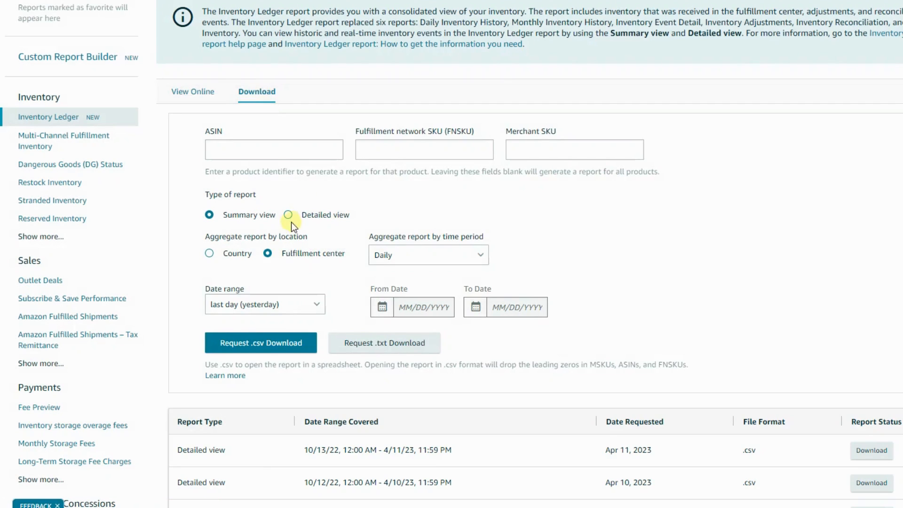
left_click(288, 215)
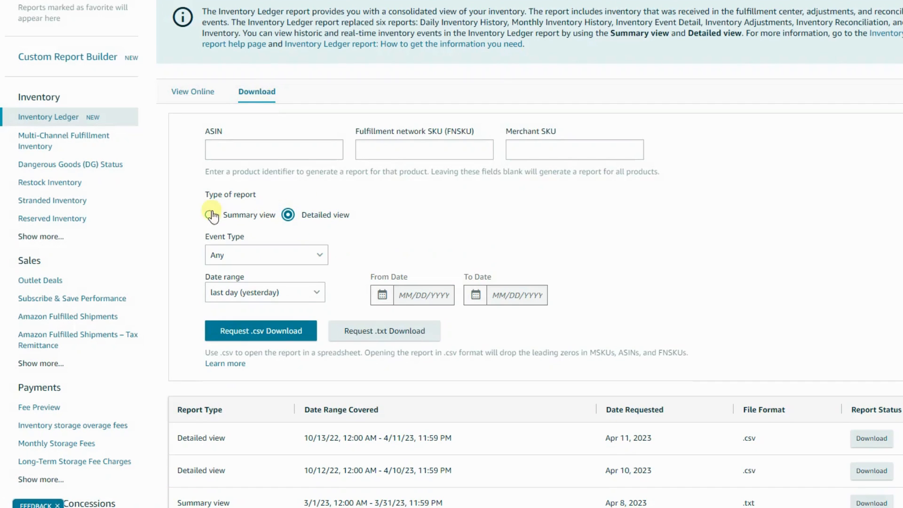
left_click(287, 259)
left_click(254, 299)
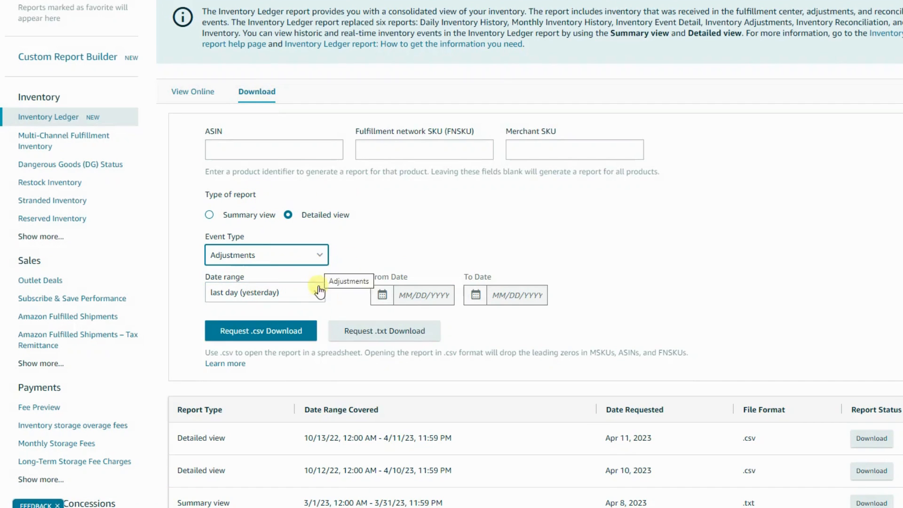
scroll(353, 272, "down", 1)
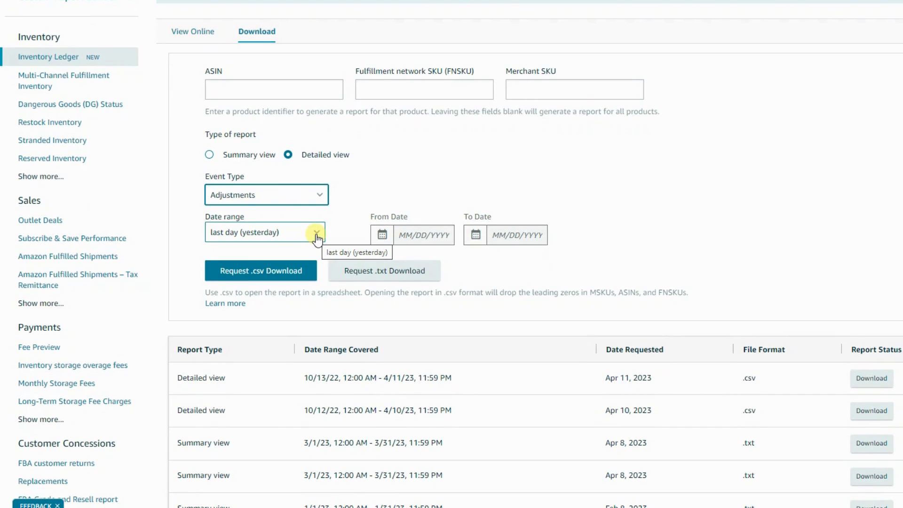
left_click(316, 235)
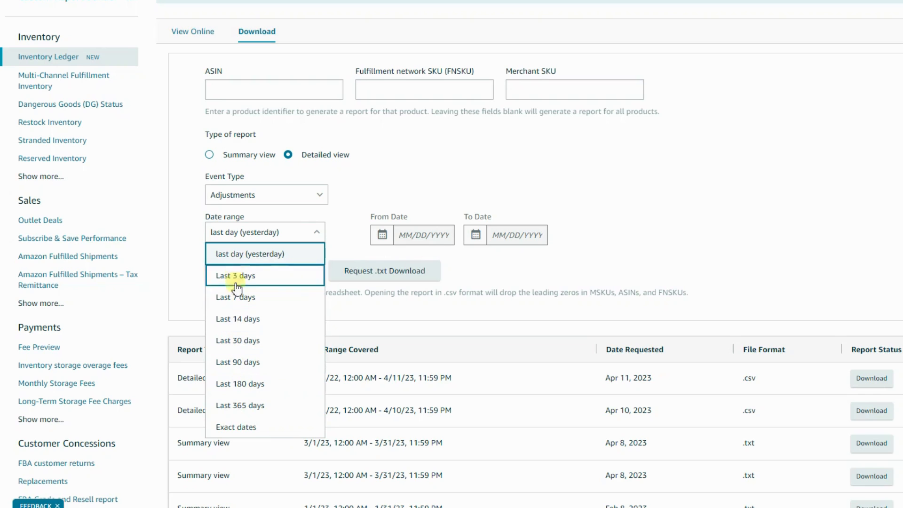
left_click(256, 429)
left_click(414, 236)
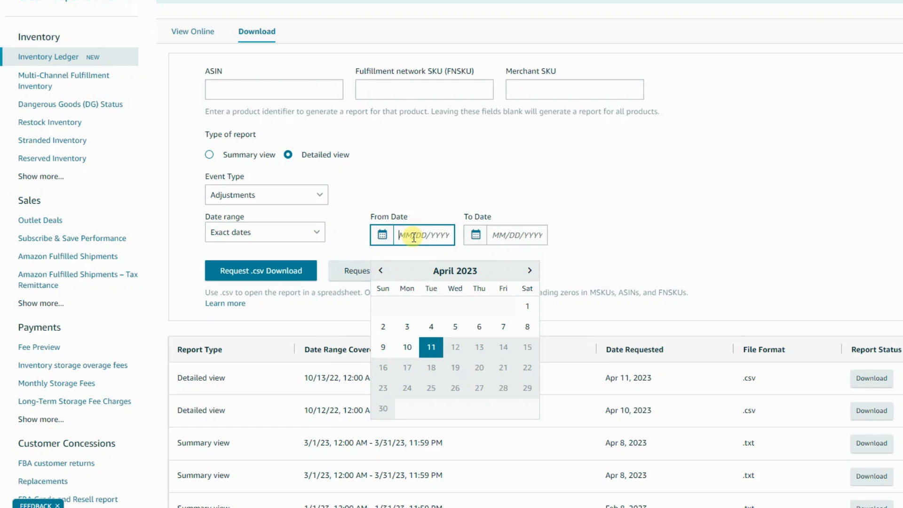
left_click(381, 271)
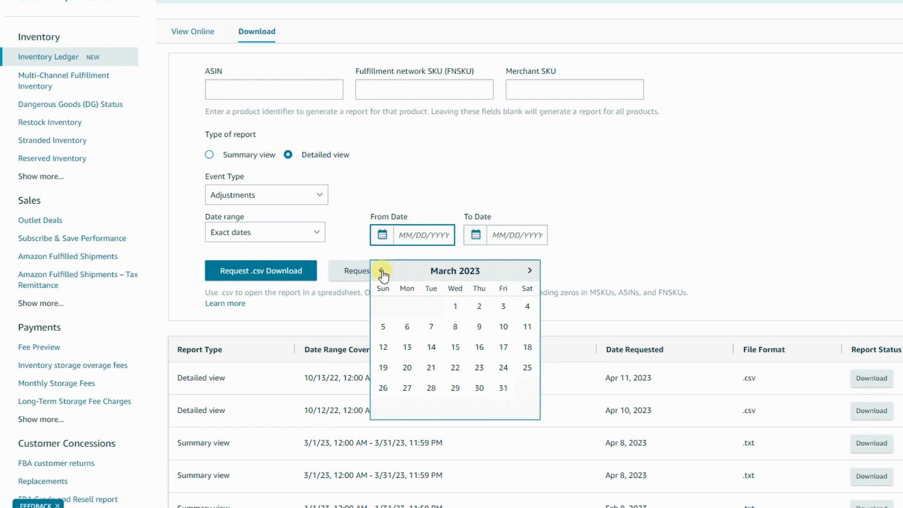
left_click(349, 230)
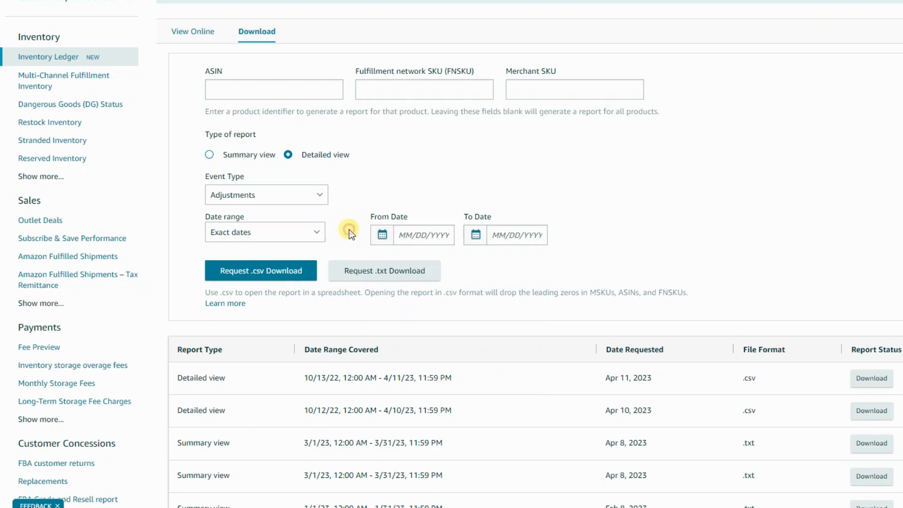
Set the report's date range to Last 90 days and request it as a .csv download
left_click(312, 232)
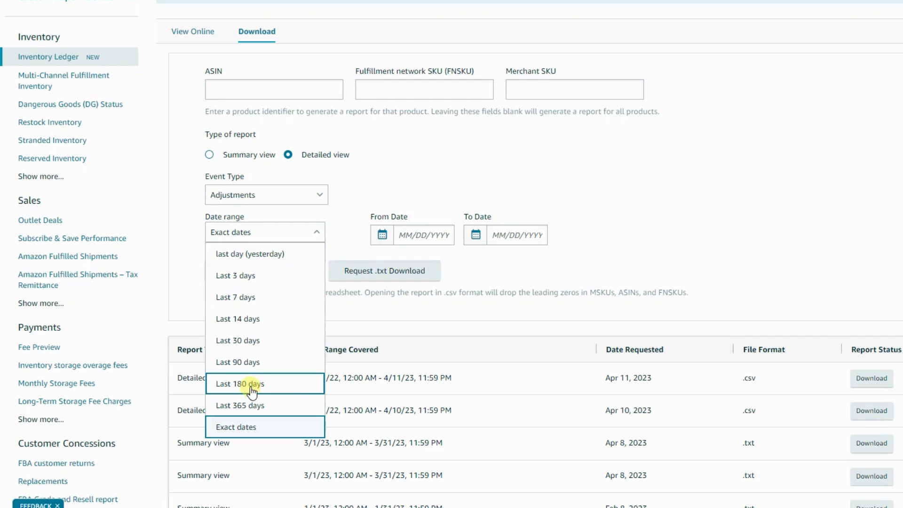
left_click(243, 362)
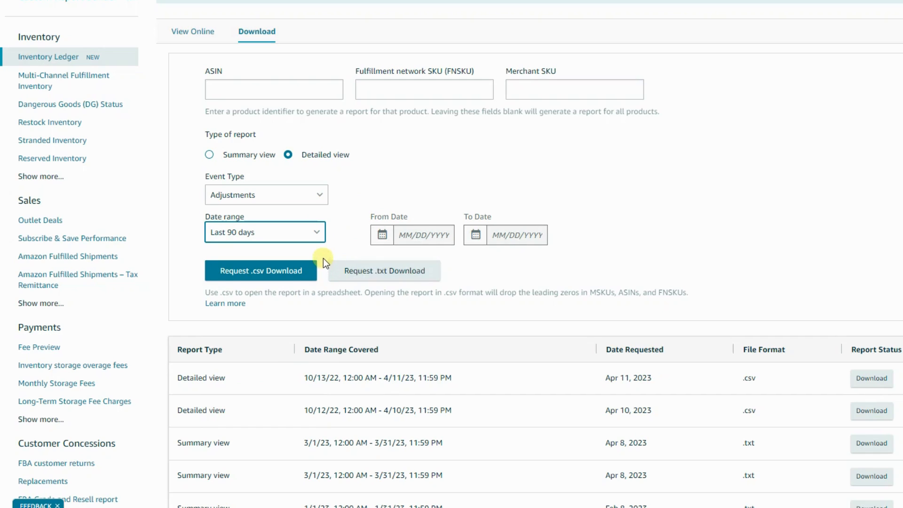
left_click(250, 273)
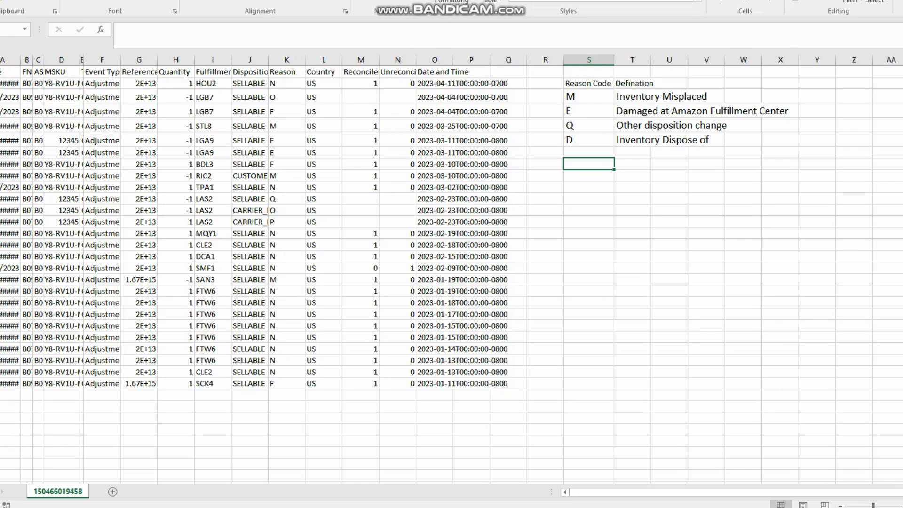
In the Excel report, add filters to the header row and limit the Reason column to codes E, M and Q
left_click(0, 72)
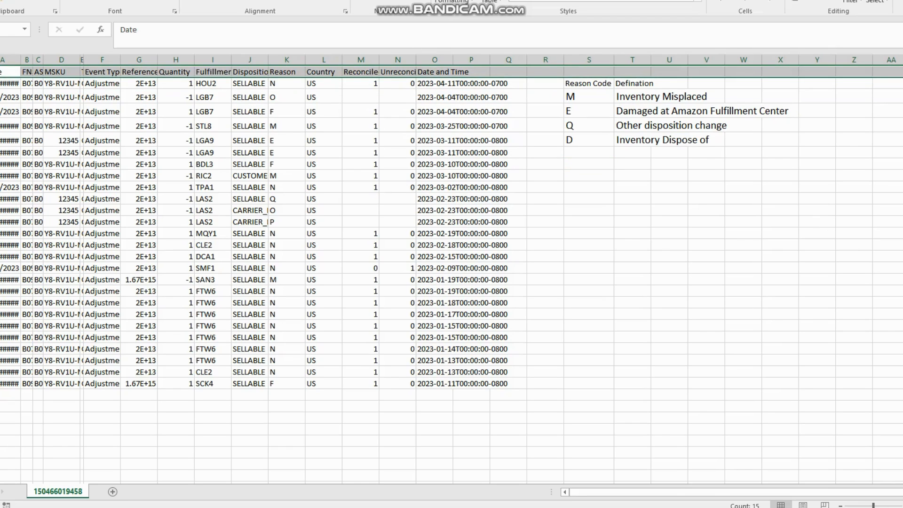
key("ctrl+shift+l")
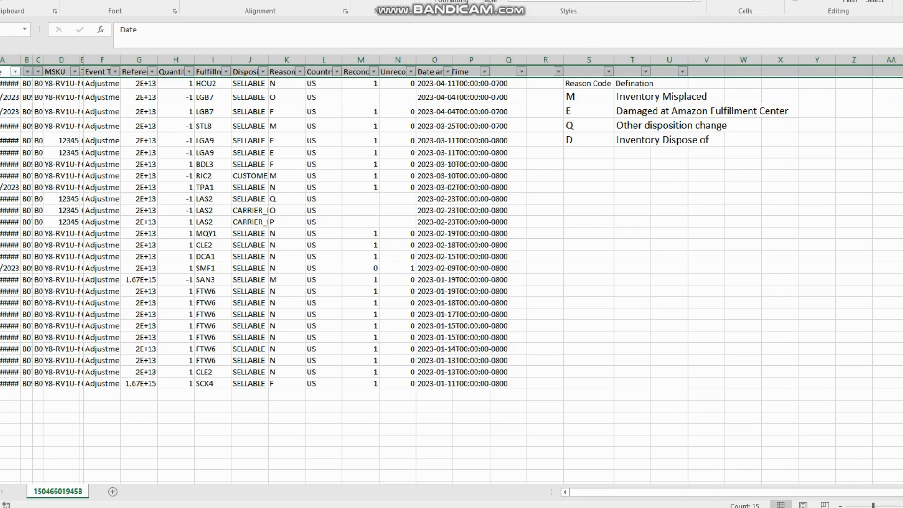
left_click(291, 97)
left_click(300, 72)
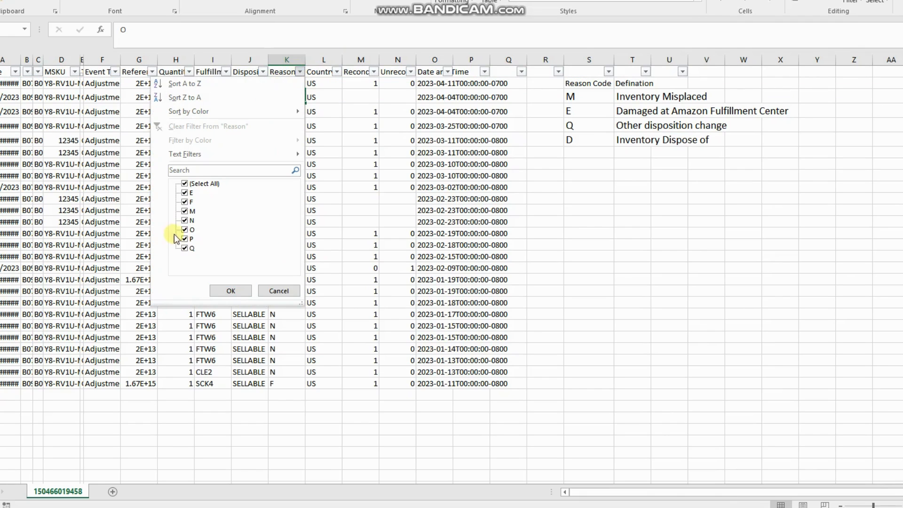
left_click(185, 202)
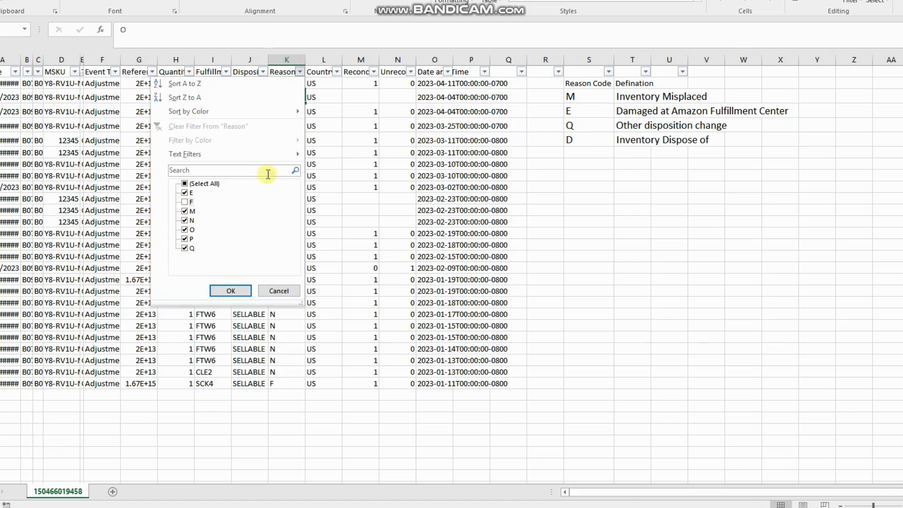
left_click(185, 220)
left_click(185, 229)
left_click(184, 239)
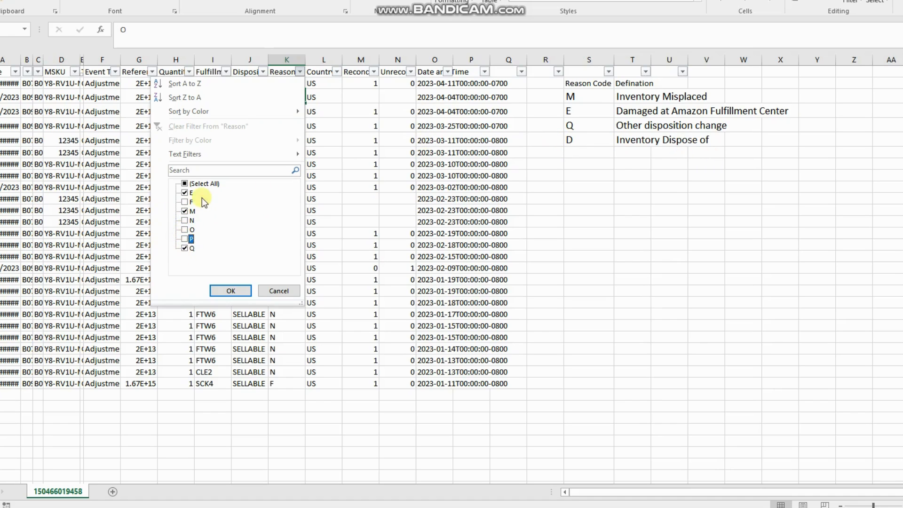
left_click(232, 293)
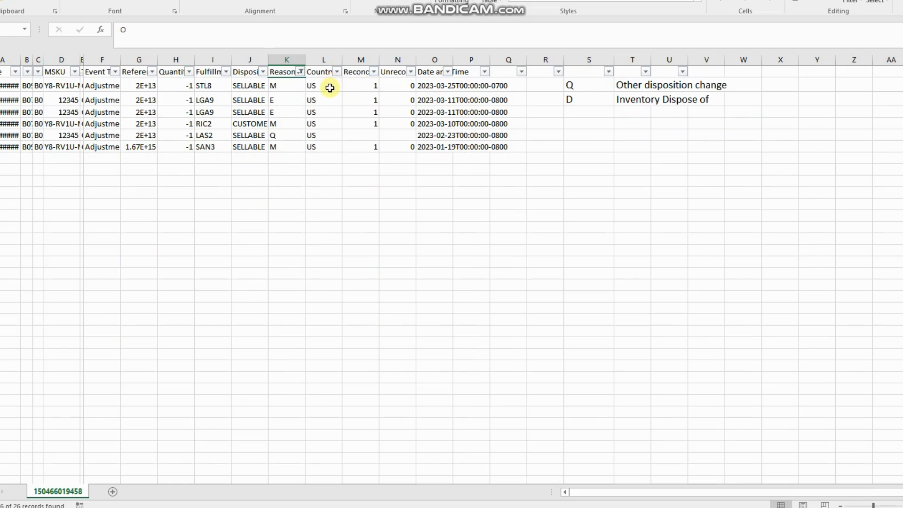
Widen the Unreconciled Quantity column so its full header fits
left_click(387, 73)
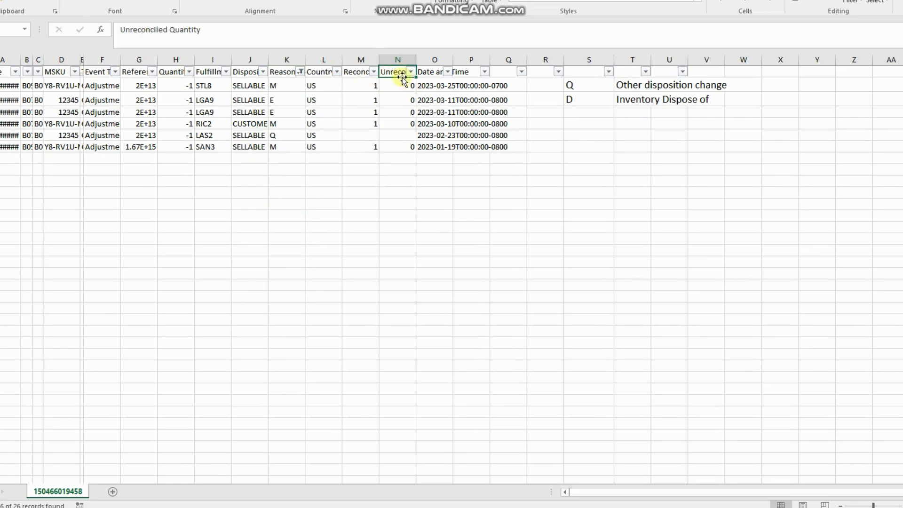
left_click(398, 59)
left_click_drag(416, 60, 466, 60)
left_click(419, 84)
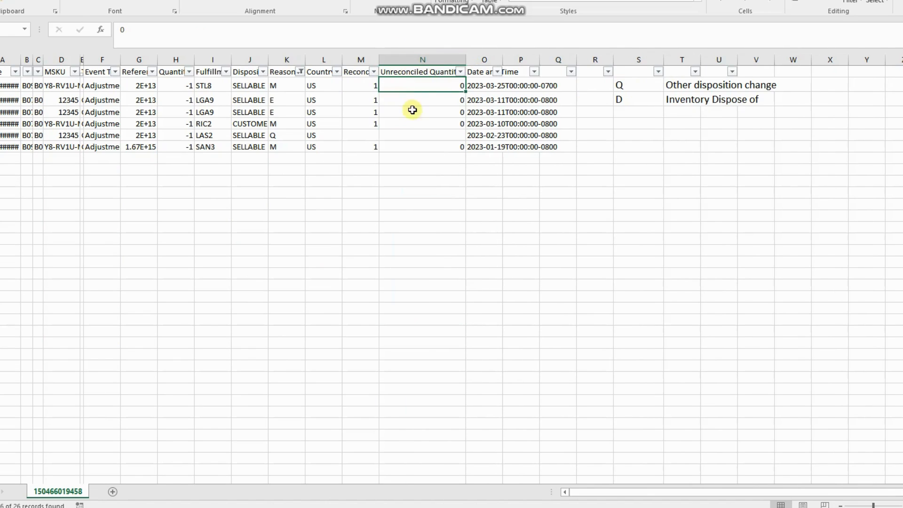
Compare the quantity, reconciled quantity, unreconciled quantity and FNSKU of the first filtered row
left_click(370, 86)
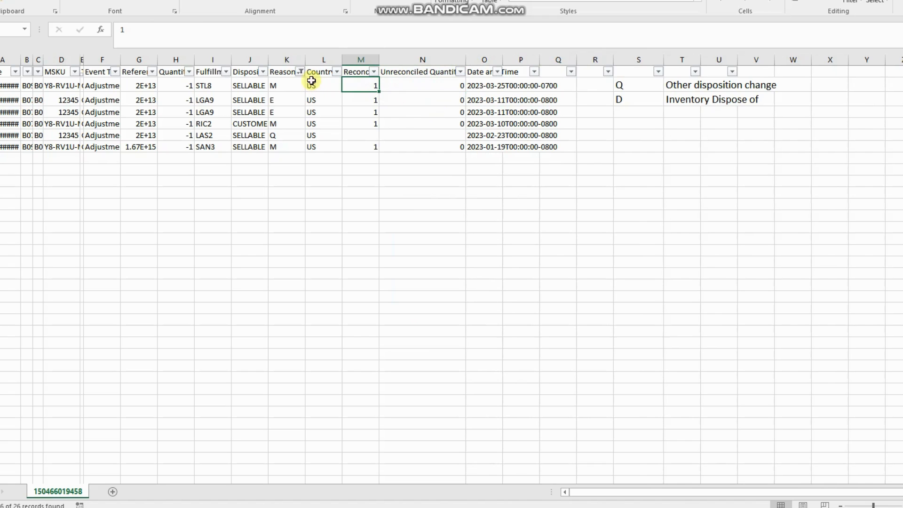
left_click(180, 88)
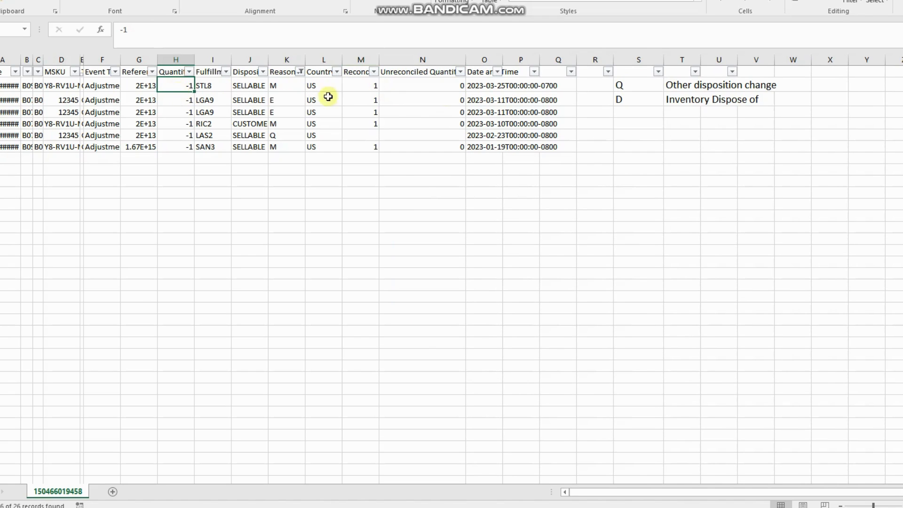
left_click(372, 87)
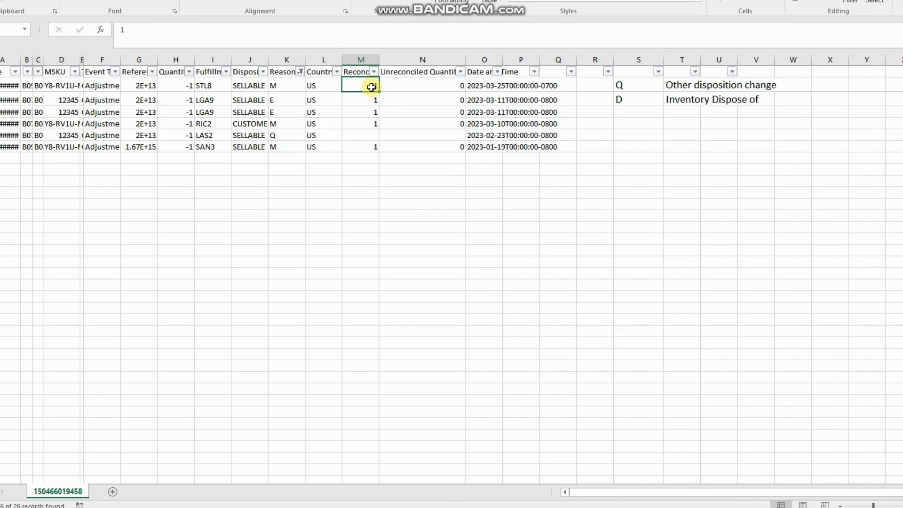
left_click(436, 87)
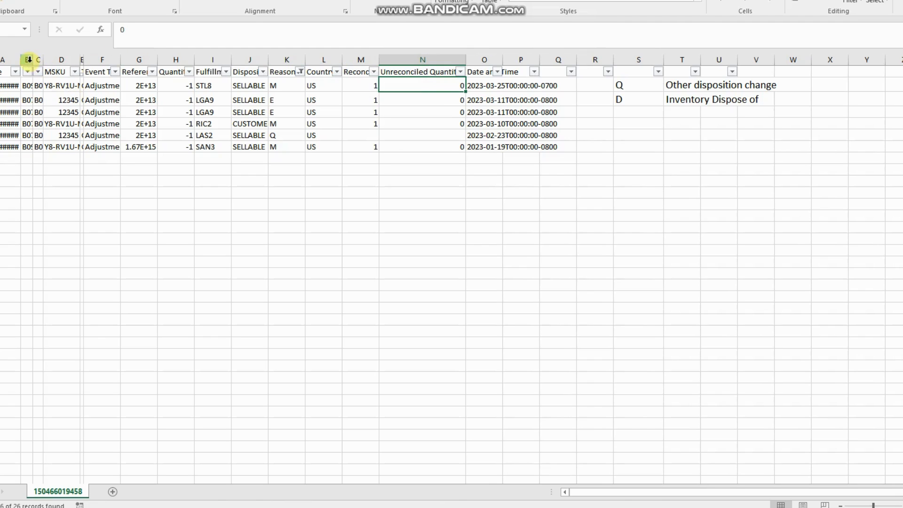
left_click(27, 86)
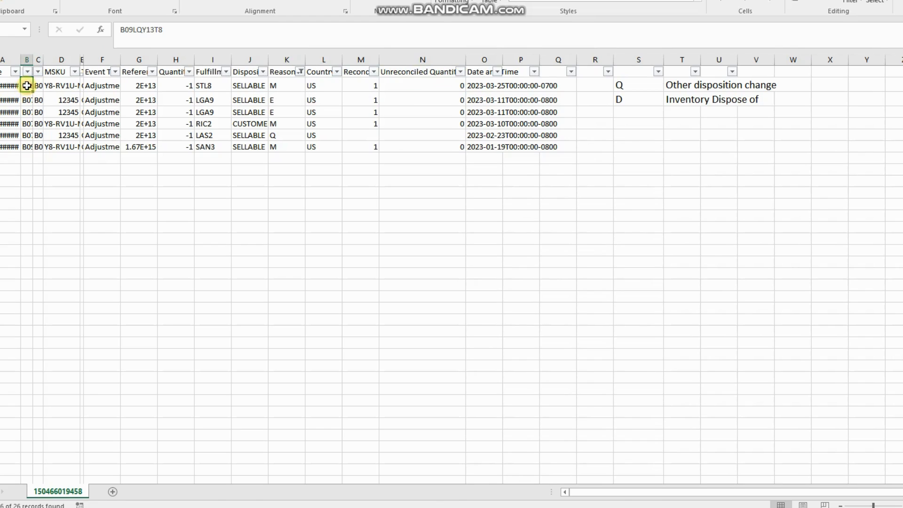
left_click(455, 87)
Copy FNSKU B09LQY13T8 from the first filtered row and check it in Seller Central's Investigate an Item Lost in Warehouse tool
left_click(27, 85)
key("ctrl+c")
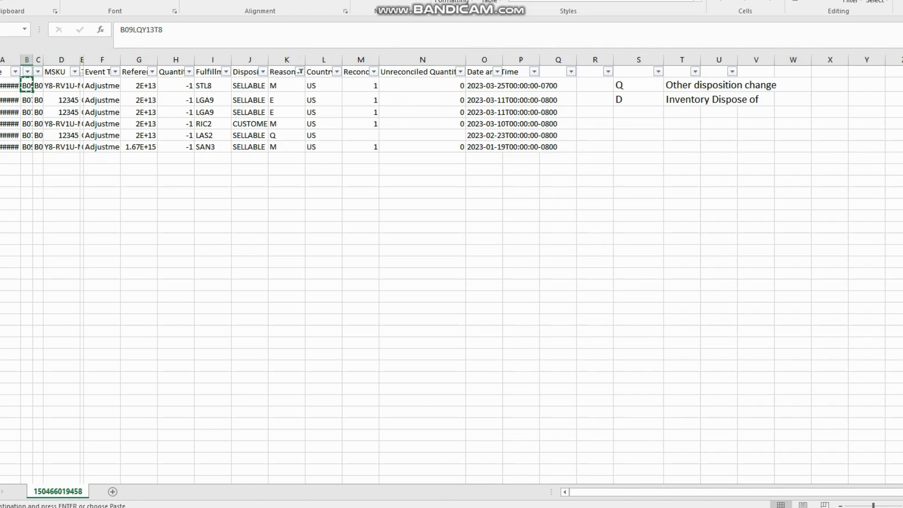
key("alt+Tab")
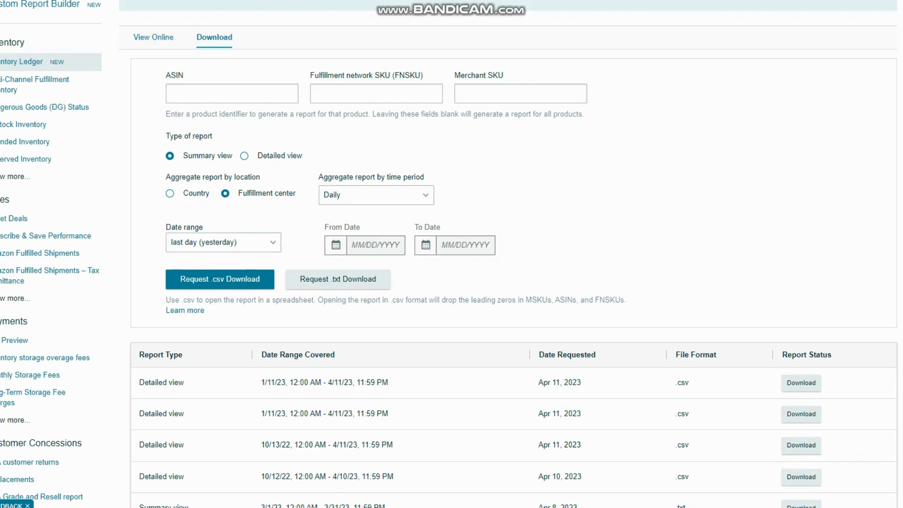
left_click(198, 1)
scroll(227, 60, "down", 1)
left_click(249, 162)
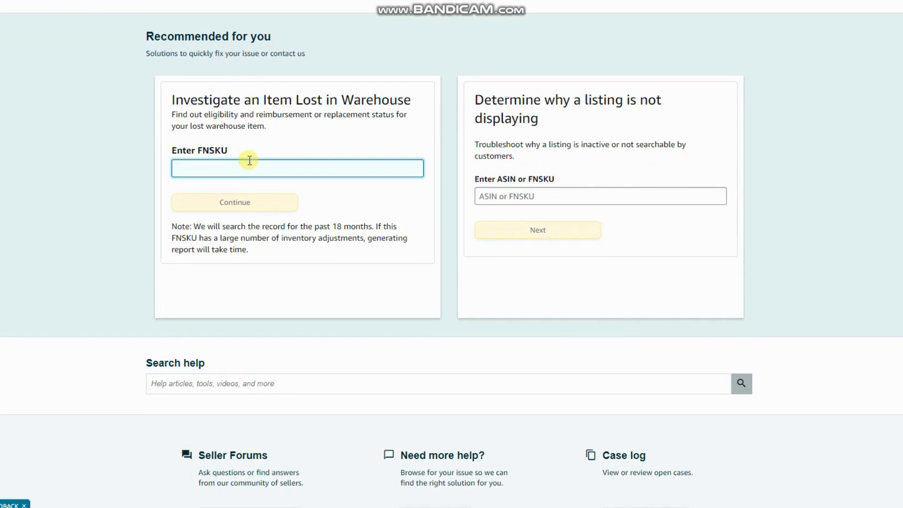
key("ctrl+v")
left_click(281, 206)
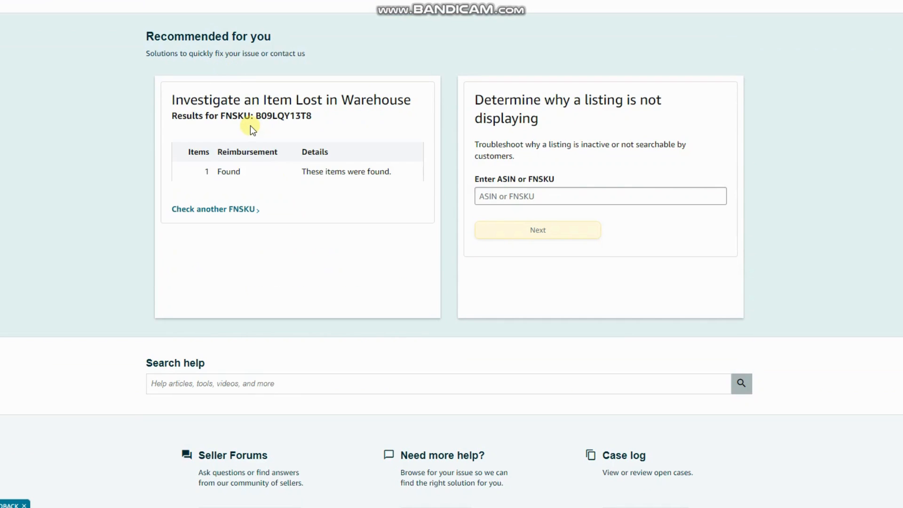
Examine the reimbursement status and details returned for the checked FNSKU
left_click_drag(217, 172, 245, 175)
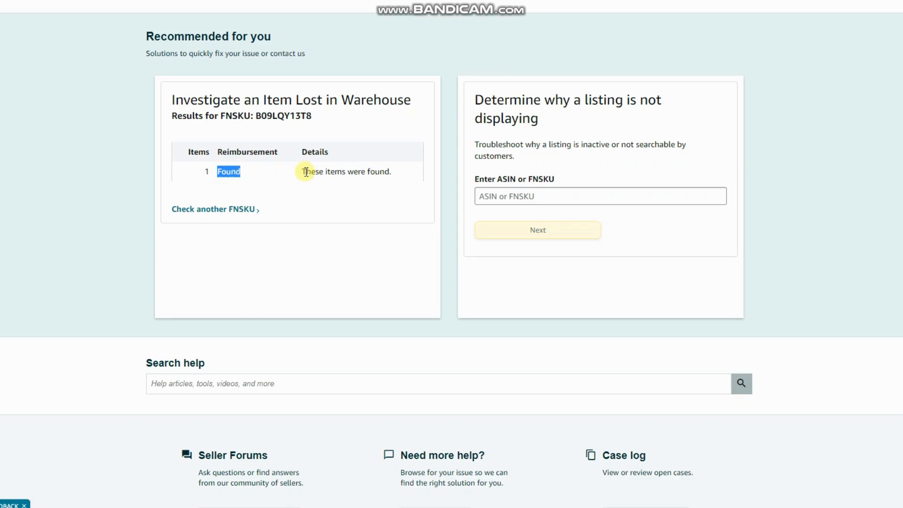
left_click_drag(306, 172, 389, 172)
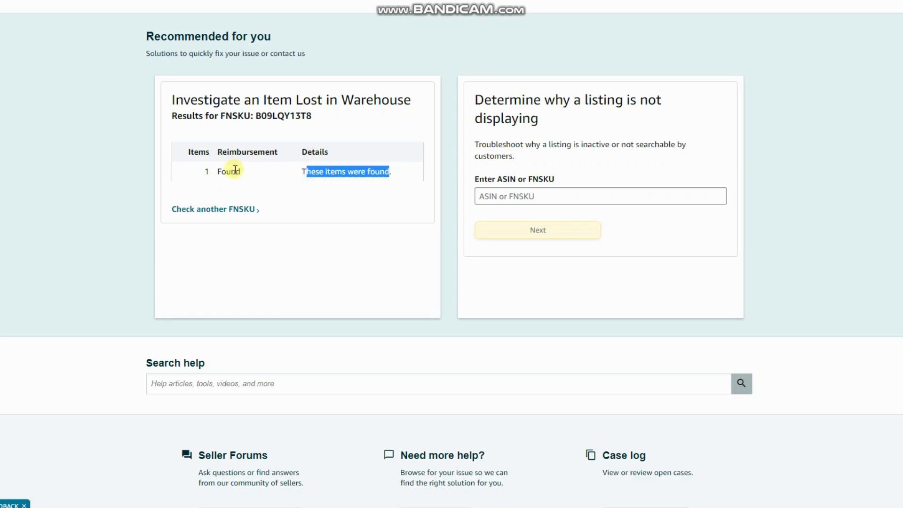
left_click(386, 173)
left_click_drag(403, 173, 304, 173)
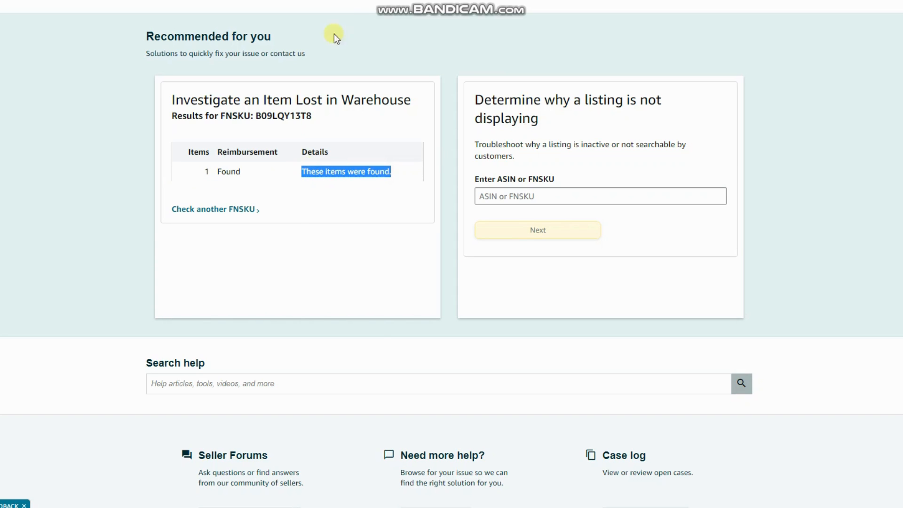
Switch back to the Excel report and review the Unreconciled Quantity values of the filtered rows
key("alt+Tab")
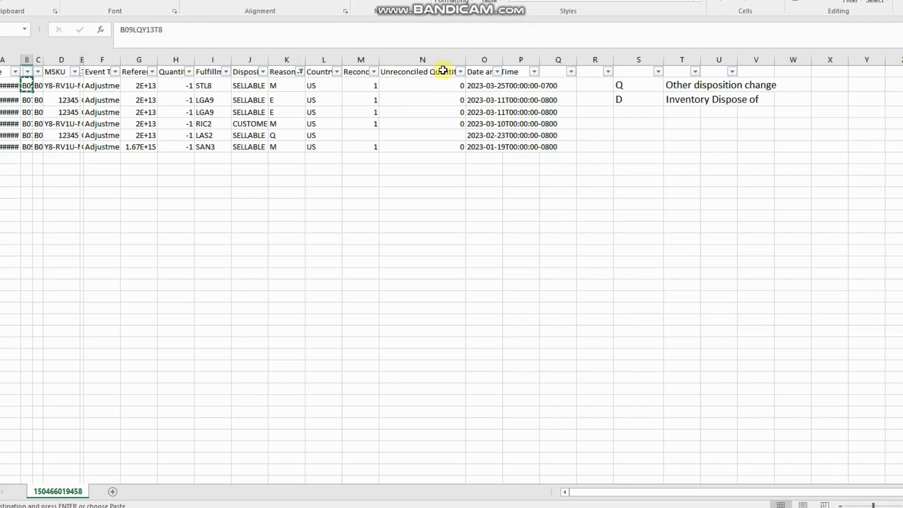
left_click(423, 72)
left_click_drag(423, 85, 424, 142)
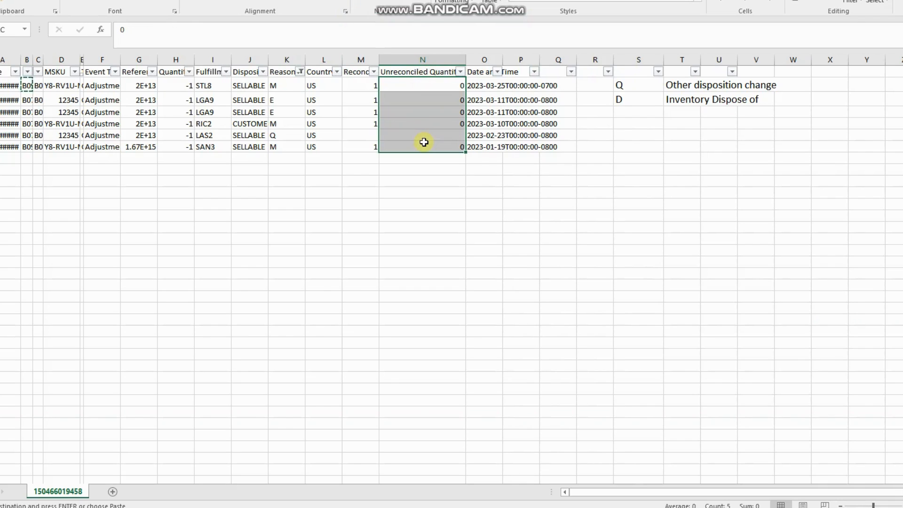
left_click(415, 87)
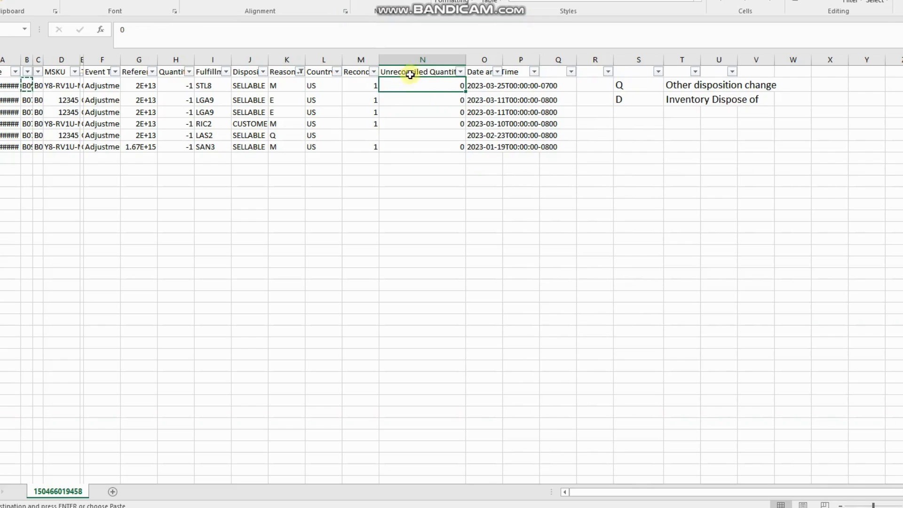